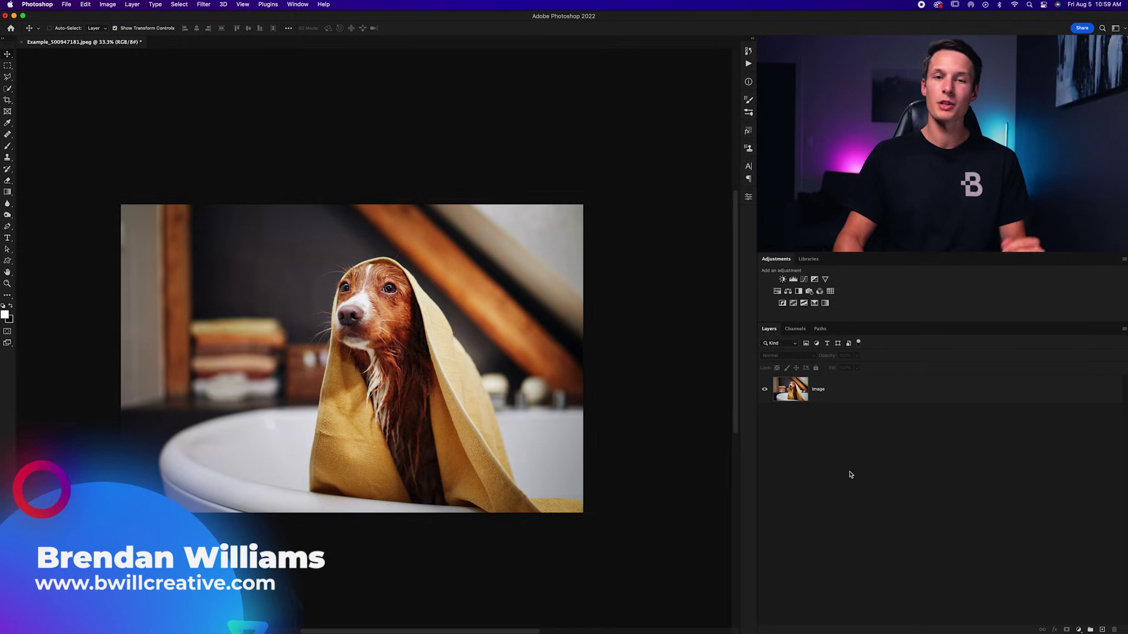
- Zoom the dog photo view in from 33.3% to 50% with Cmd+Plus
key(super+plus)
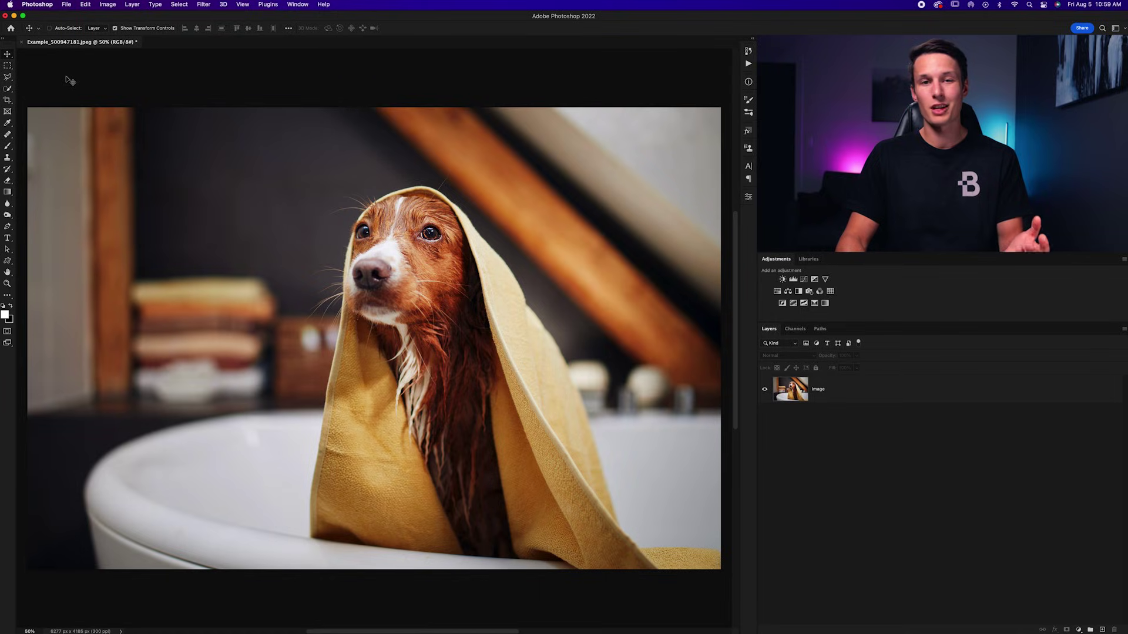
- Add a white Solid Color fill layer, Color Fill 1, and move it below the Image layer
click(133, 4)
mouse_move(125, 196)
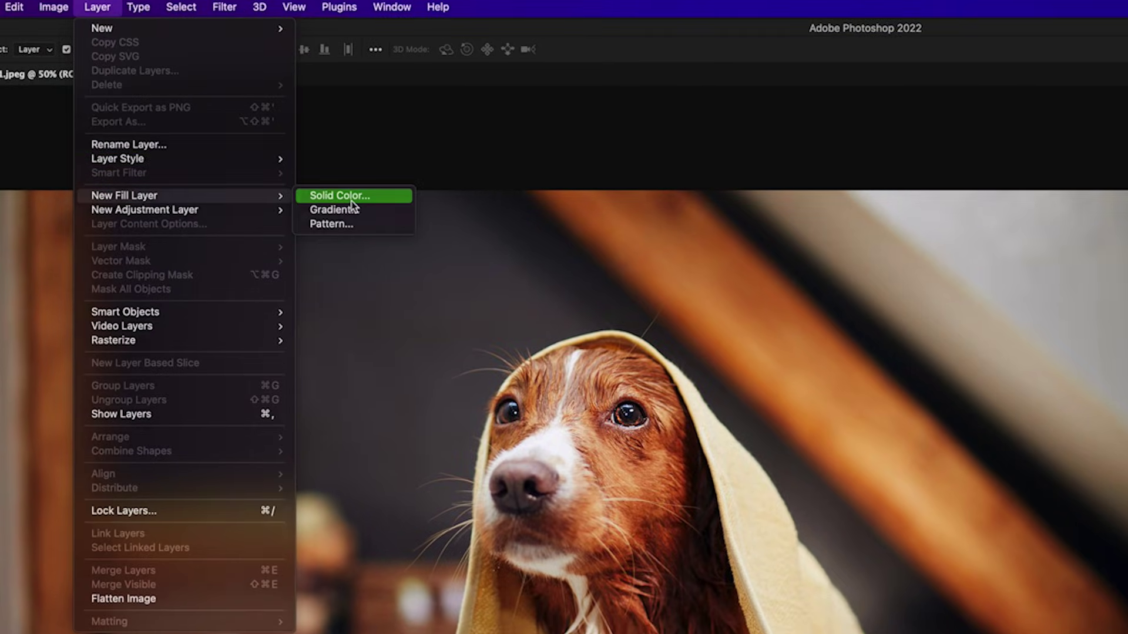
click(352, 202)
click(851, 323)
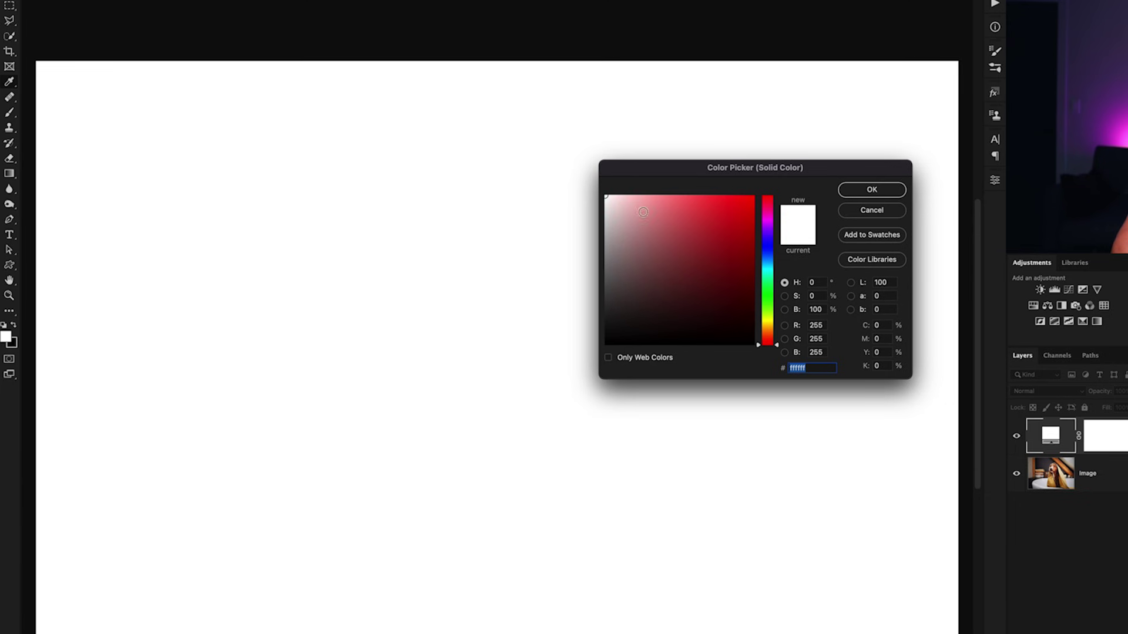
click(872, 189)
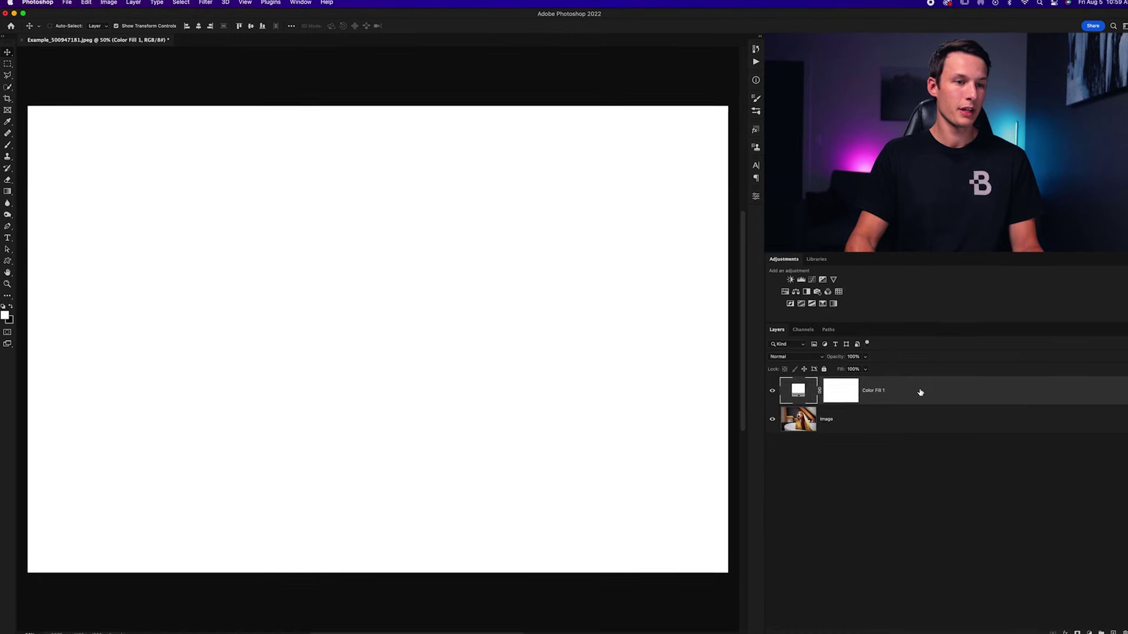
drag(919, 390, 897, 432)
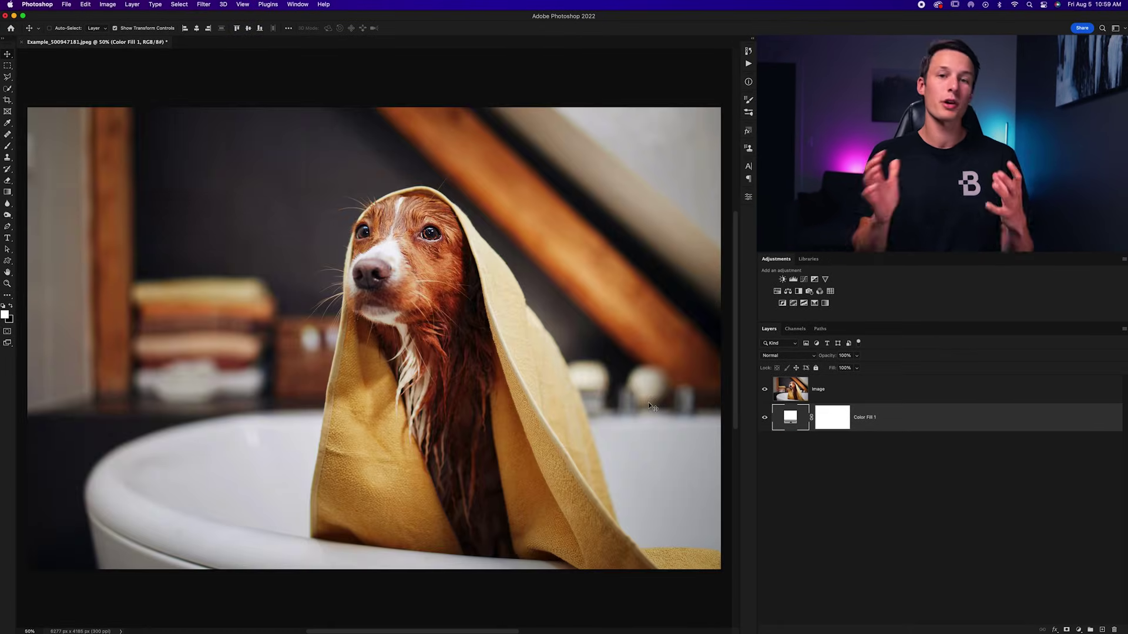
- Select the Image layer, zoom out, and shrink the photo from its lower-right corner
click(830, 402)
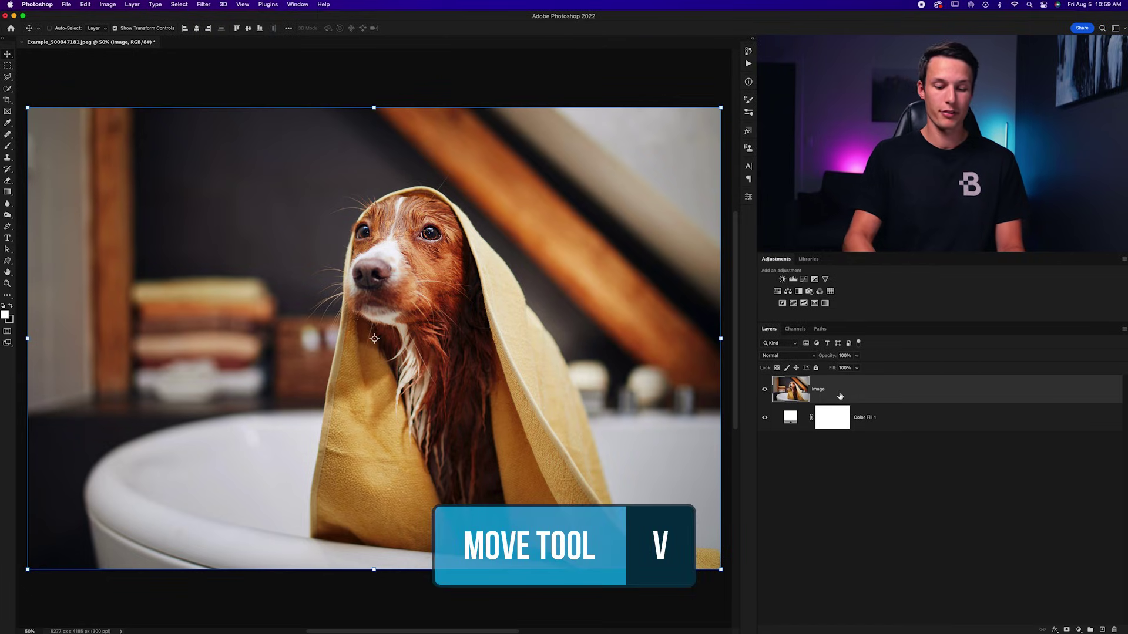
key(super+minus)
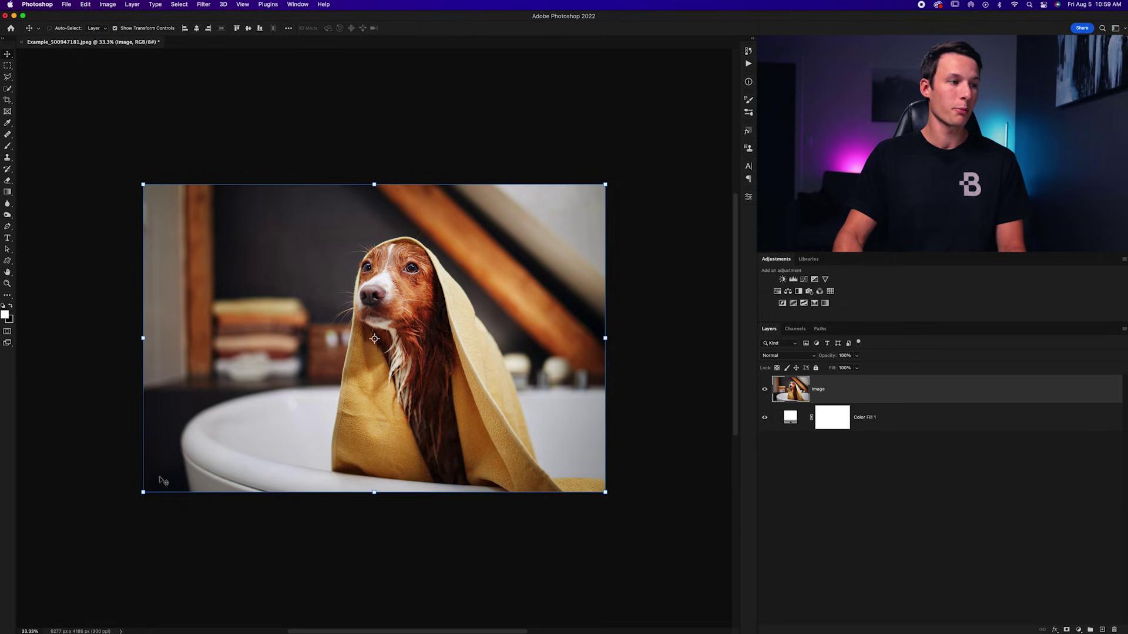
drag(586, 306, 597, 306)
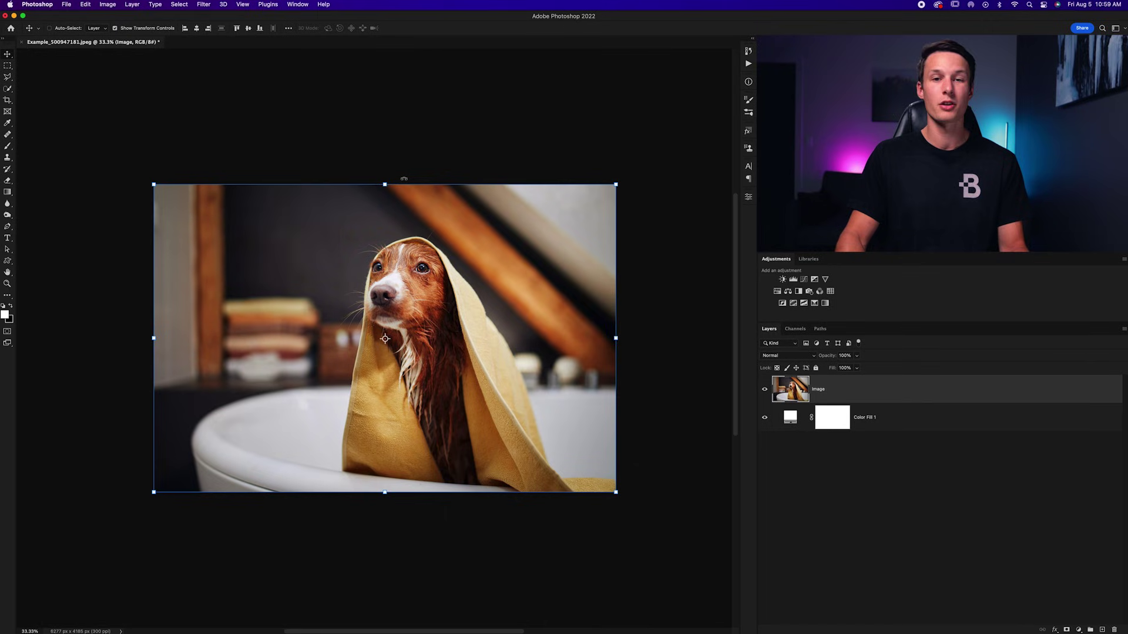
mouse_move(616, 492)
mouse_down()
mouse_move(463, 399)
mouse_move(517, 411)
mouse_move(620, 487)
mouse_move(608, 479)
mouse_up()
- Adjust the photo's left edge and lower-left corner to shrink it further
mouse_move(154, 485)
mouse_down()
mouse_move(188, 449)
mouse_move(252, 416)
mouse_move(176, 453)
mouse_move(165, 476)
mouse_up()
mouse_move(161, 325)
mouse_down()
mouse_move(252, 329)
mouse_move(169, 330)
mouse_up()
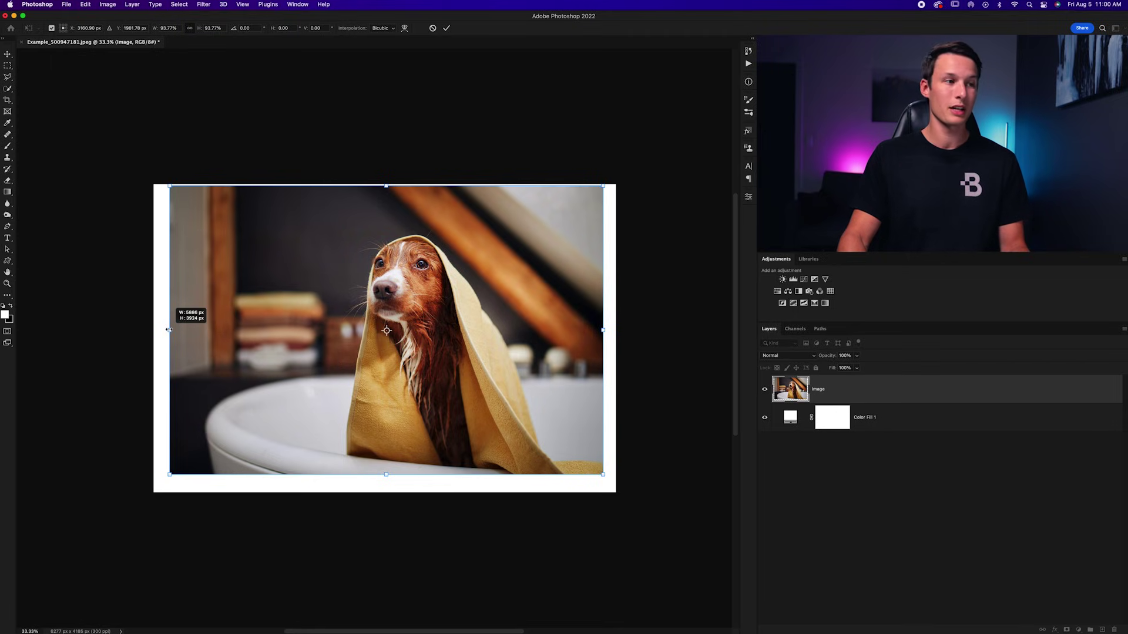
drag(170, 329, 266, 326)
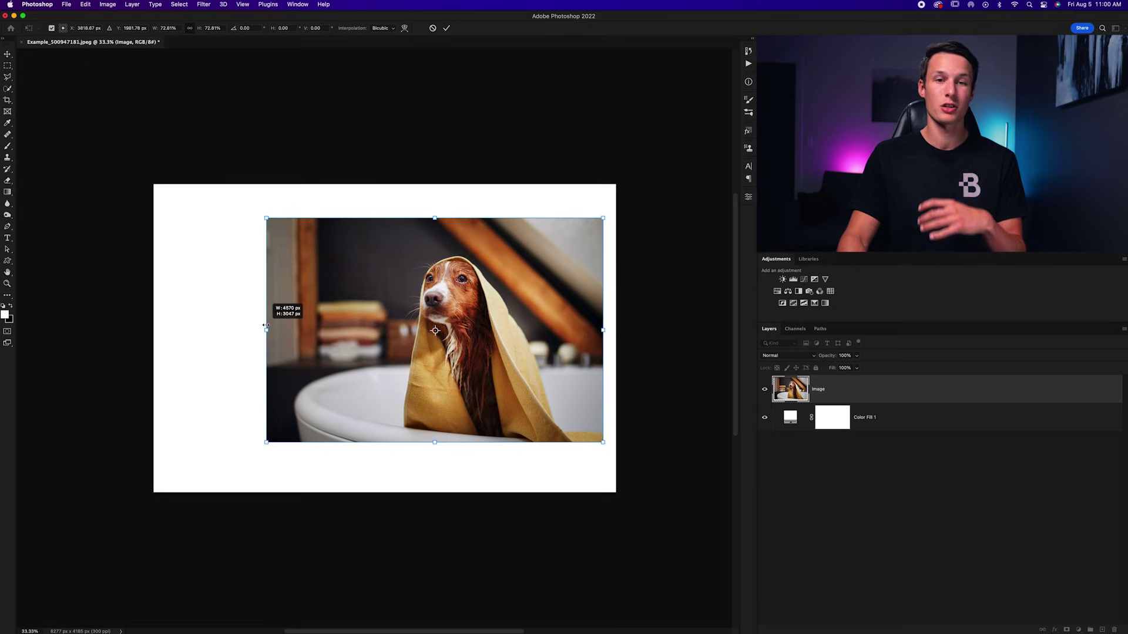
drag(266, 325, 174, 327)
mouse_move(181, 477)
mouse_down()
mouse_move(247, 377)
mouse_move(276, 393)
mouse_move(228, 418)
mouse_move(222, 390)
mouse_move(232, 390)
mouse_up()
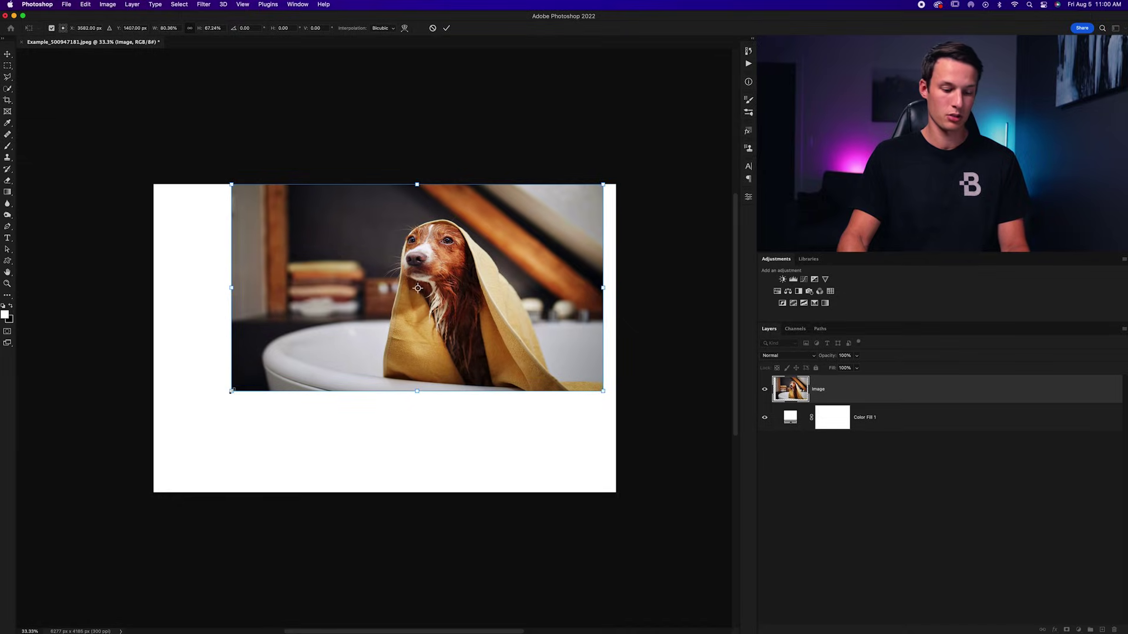
- Undo trial corner resizes, returning the dog photo to about 94.71% scale
key(super+z)
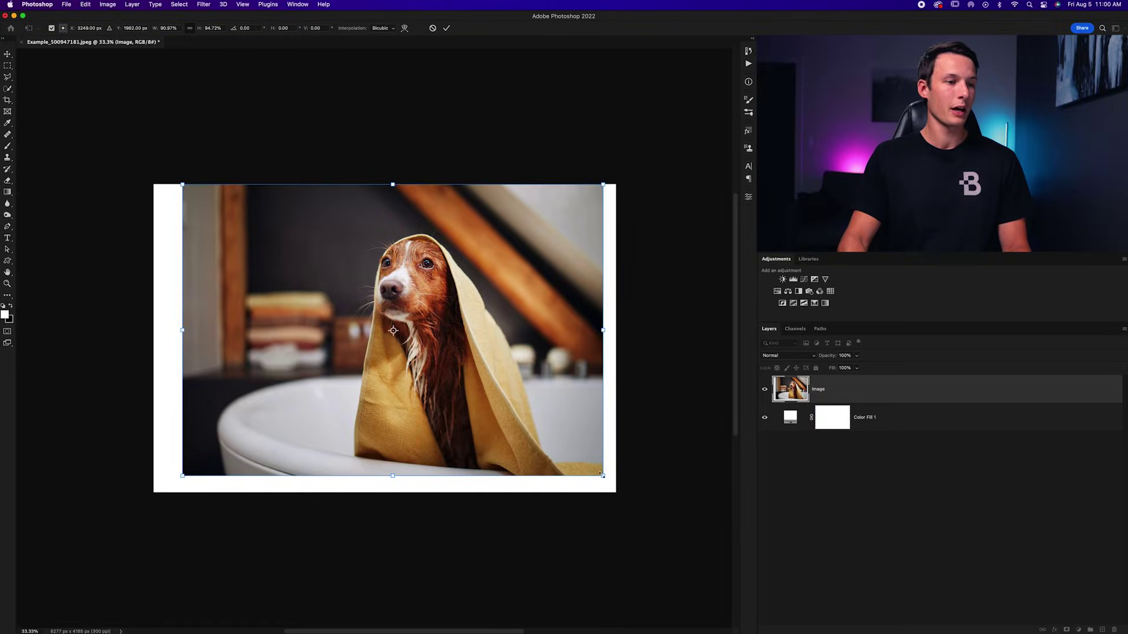
mouse_move(602, 475)
mouse_down()
mouse_move(532, 421)
mouse_move(601, 443)
mouse_move(555, 418)
mouse_up()
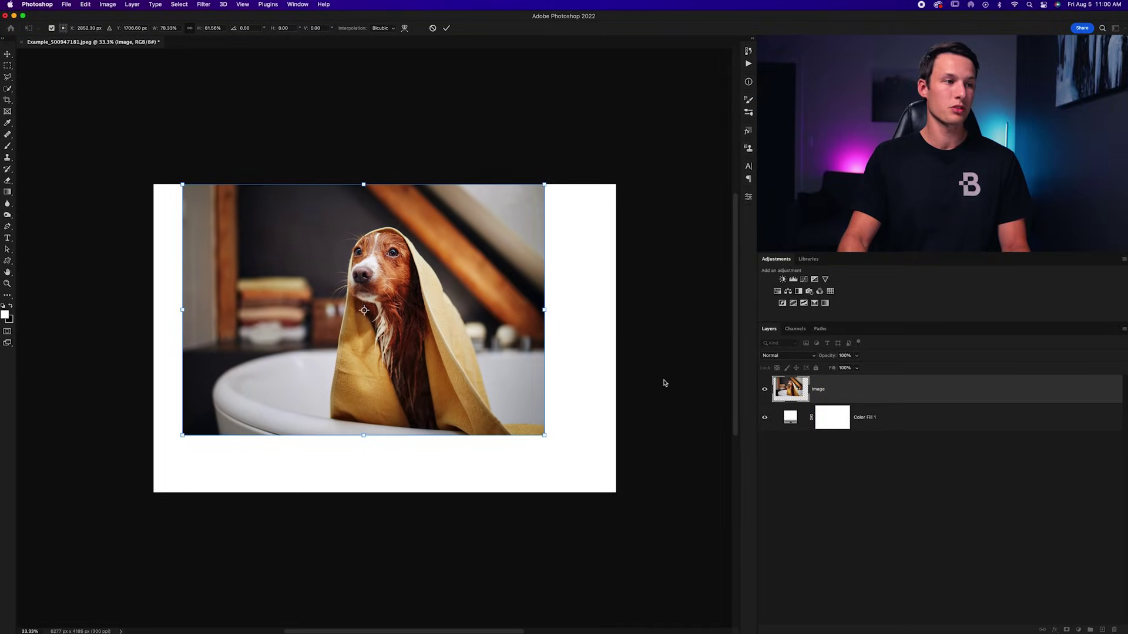
key(super+z)
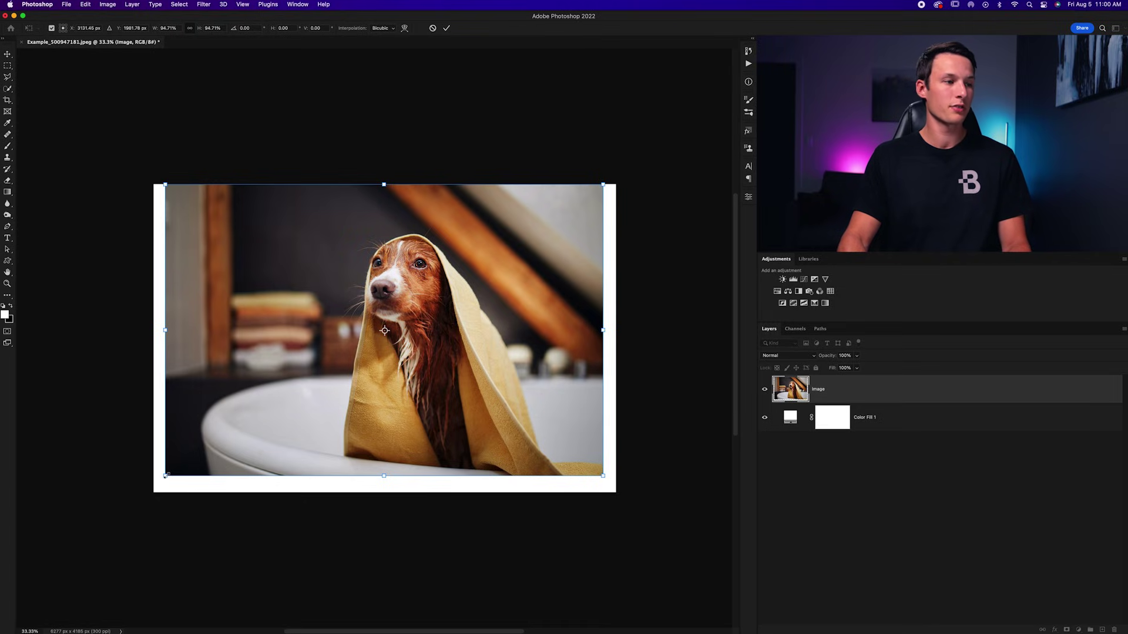
mouse_move(166, 475)
mouse_down()
mouse_move(239, 390)
mouse_move(282, 395)
mouse_move(264, 437)
mouse_move(221, 415)
mouse_move(252, 397)
mouse_move(260, 406)
mouse_up()
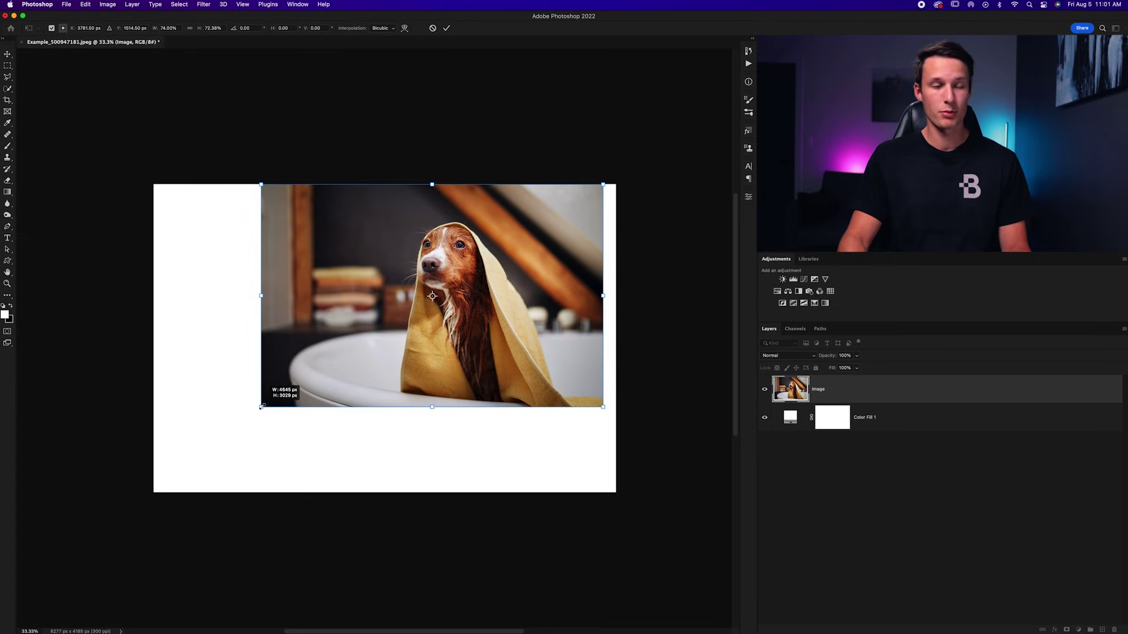
key(ctrl+z)
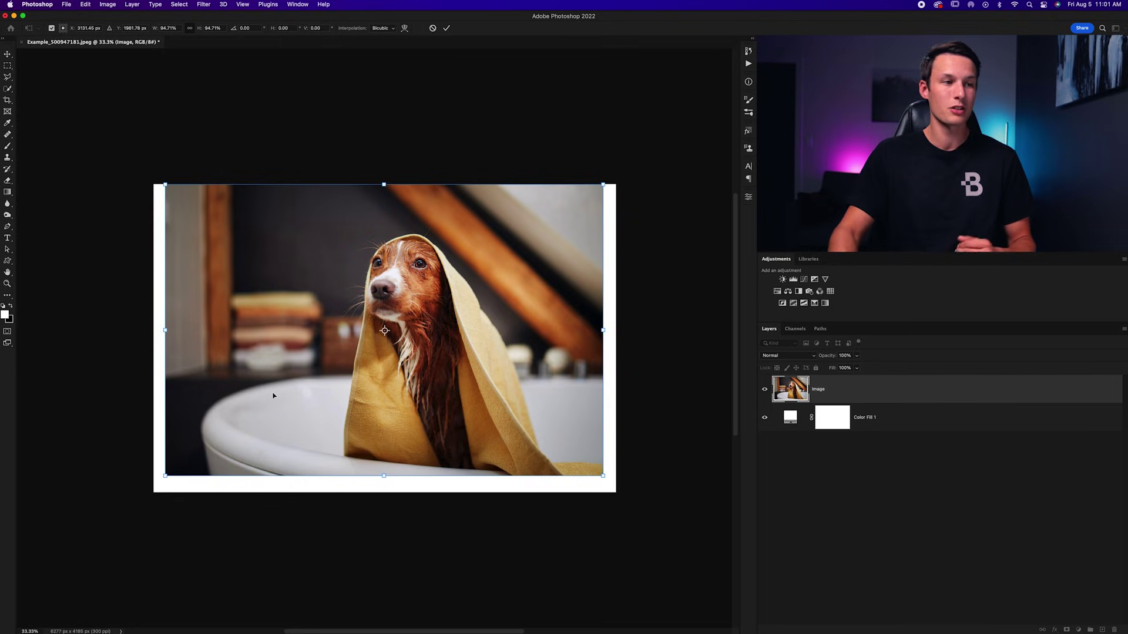
- Undo the transform, then scrub the W field toward 85% with a centre reference point
key(super+z)
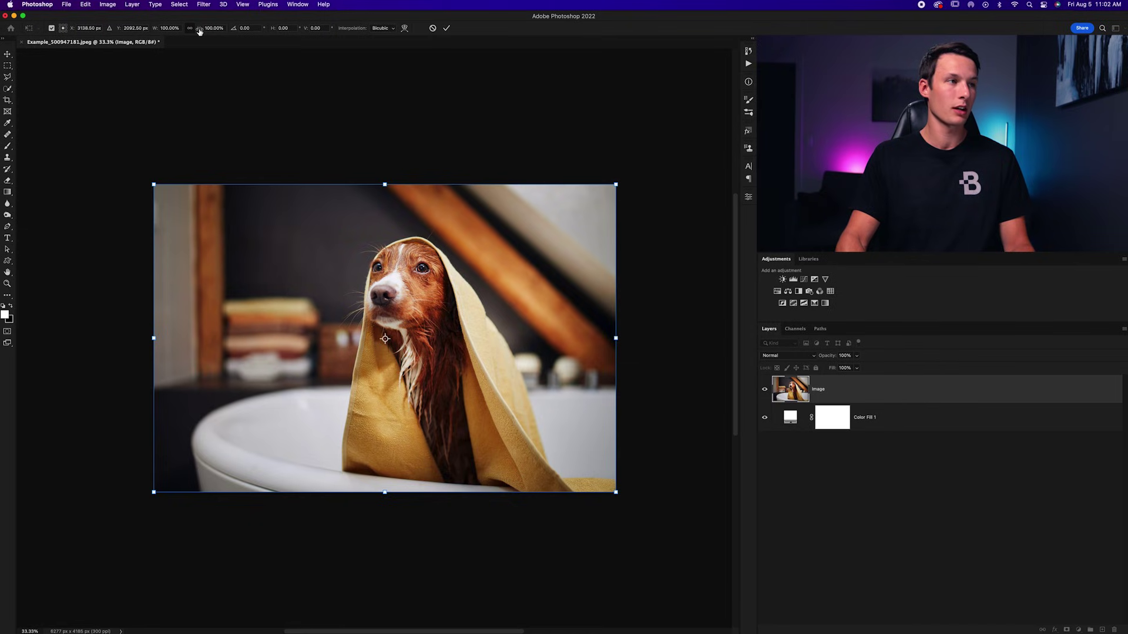
mouse_move(200, 31)
mouse_down()
mouse_move(178, 31)
mouse_move(196, 31)
mouse_up()
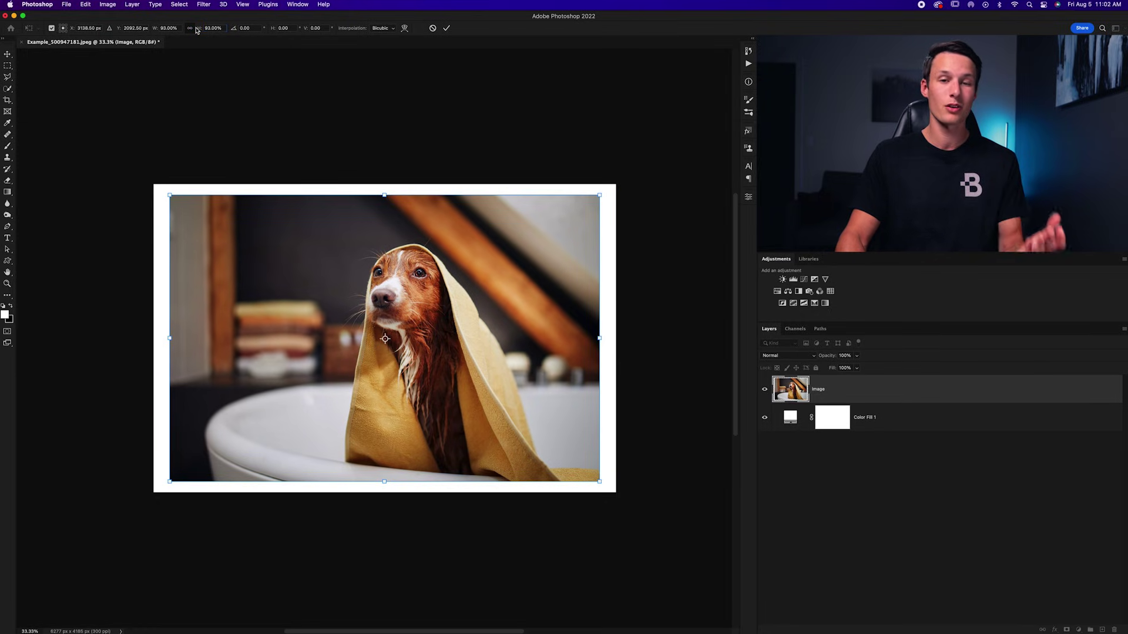
scroll(417, 381, right, 1)
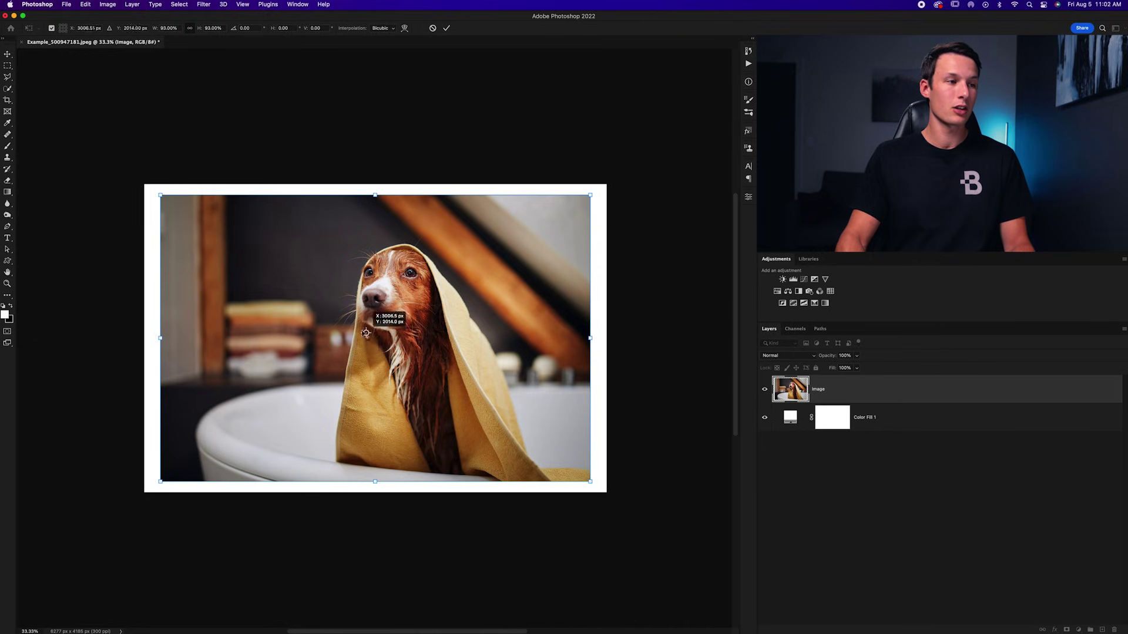
scroll(179, 53, down, 2)
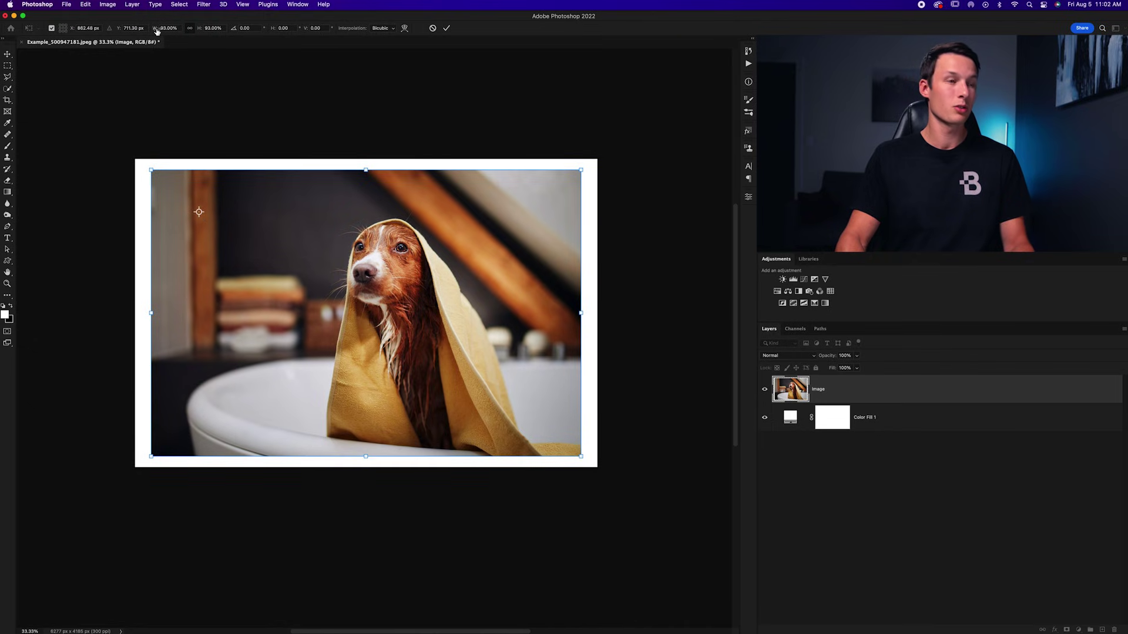
drag(157, 30, 141, 28)
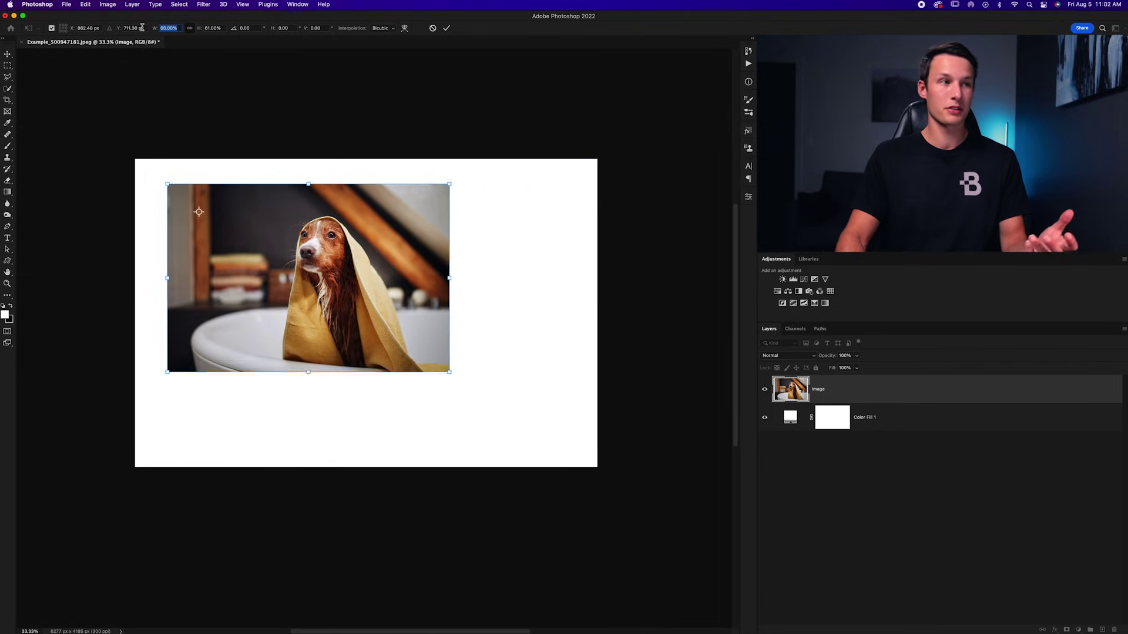
drag(142, 28, 153, 29)
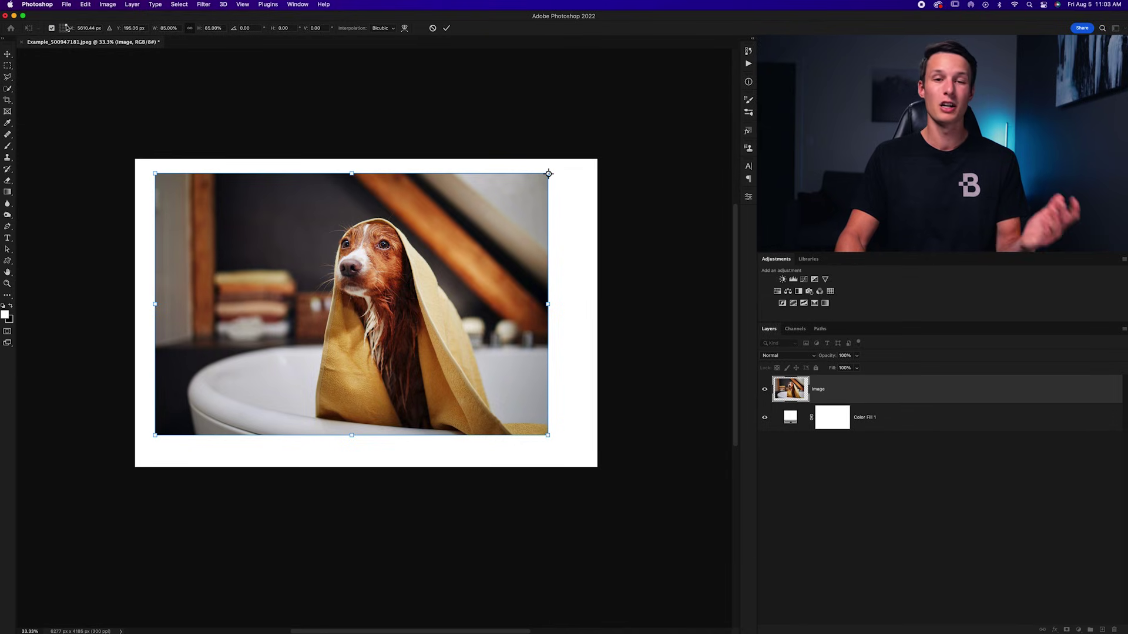
click(63, 28)
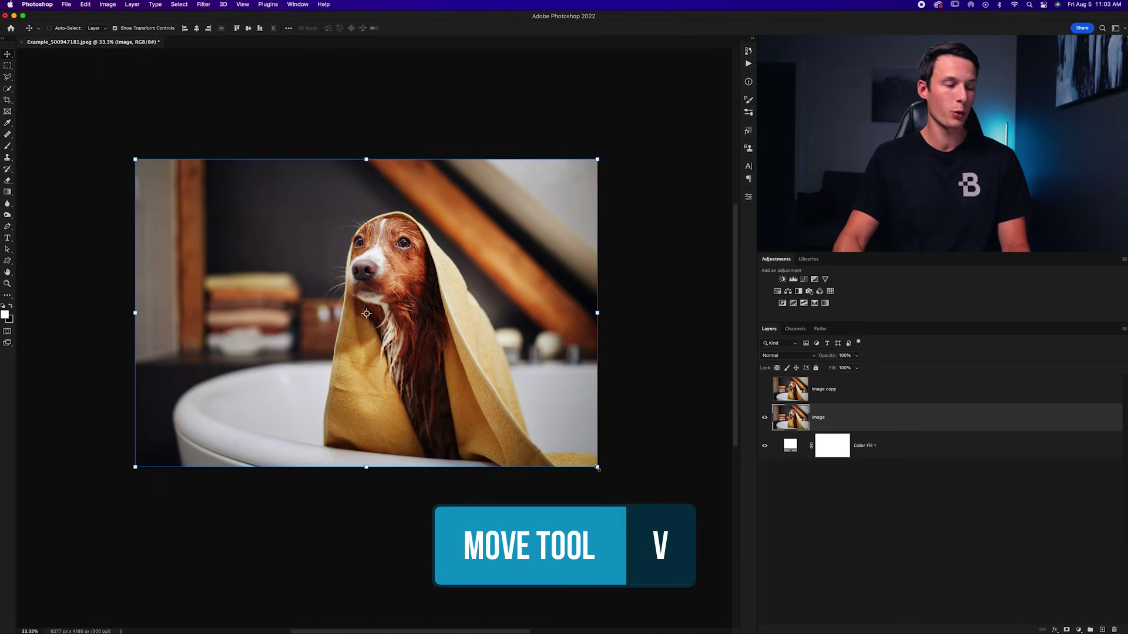
- Shrink the dog photo to a tiny thumbnail, commit, then enlarge it to nearly fill the canvas
mouse_move(598, 468)
mouse_down()
mouse_move(435, 337)
mouse_move(171, 205)
mouse_up()
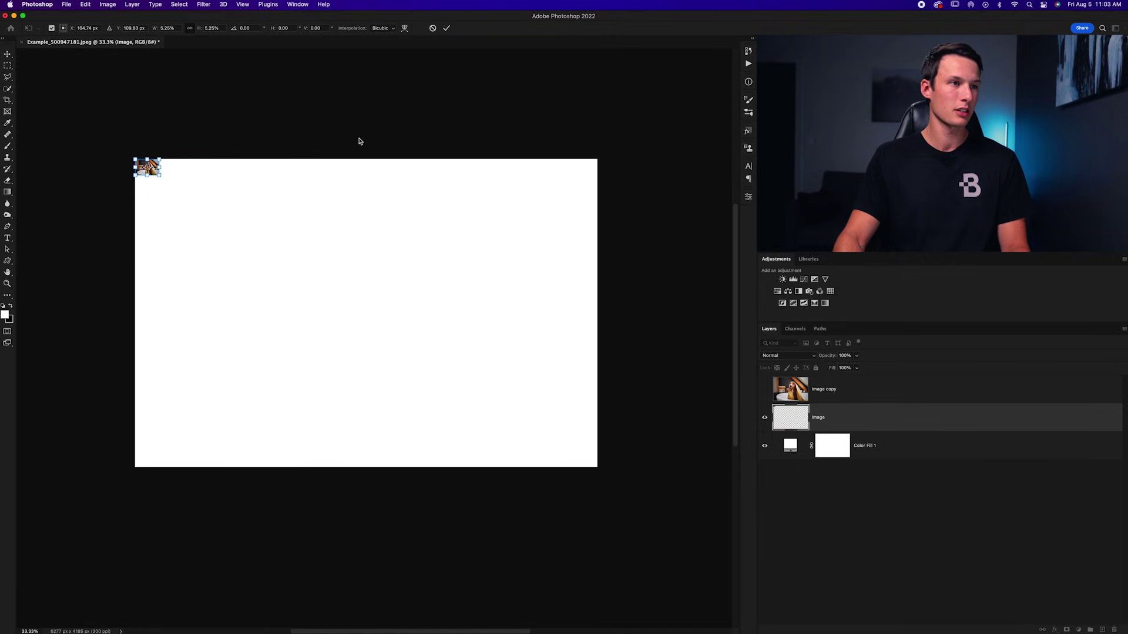
click(447, 29)
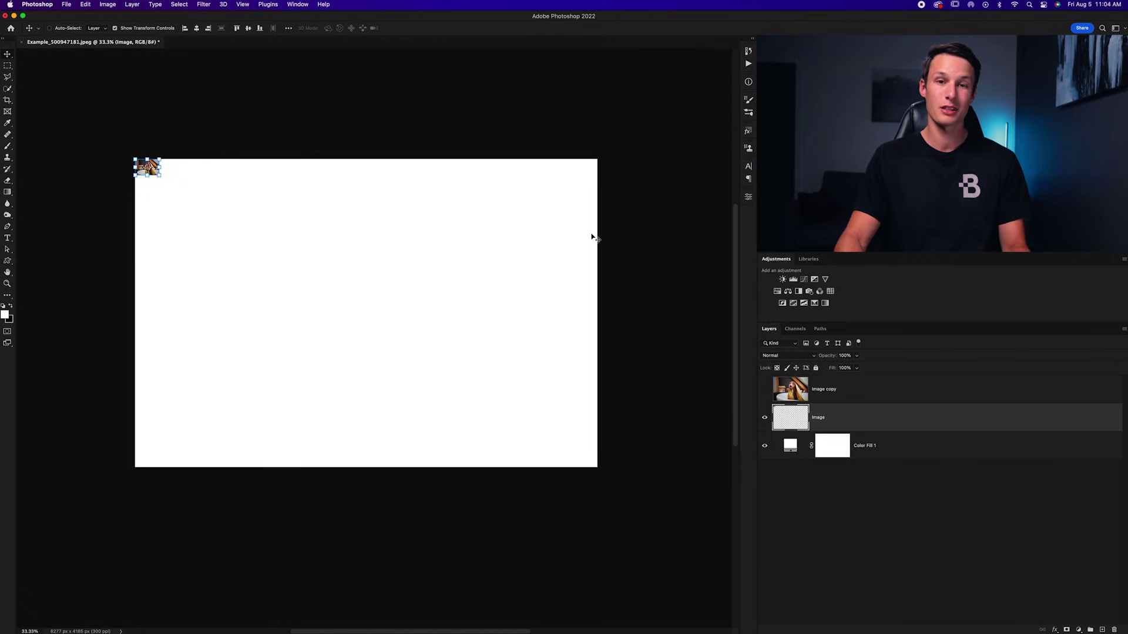
scroll(592, 237, right, 1)
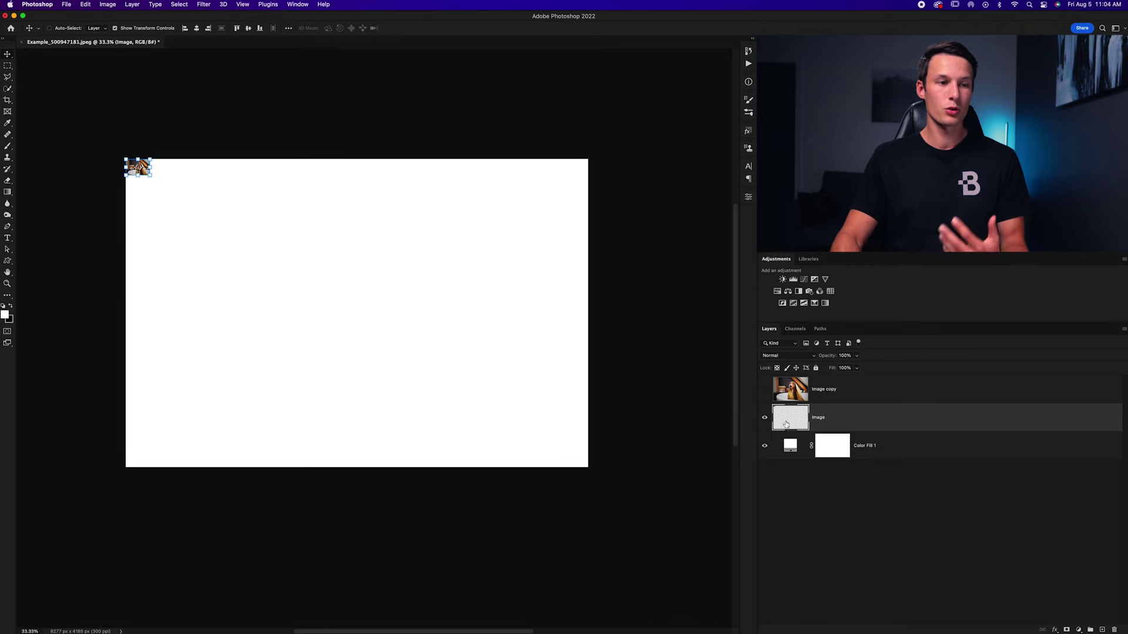
mouse_move(152, 175)
mouse_down()
mouse_move(599, 396)
mouse_move(567, 411)
mouse_up()
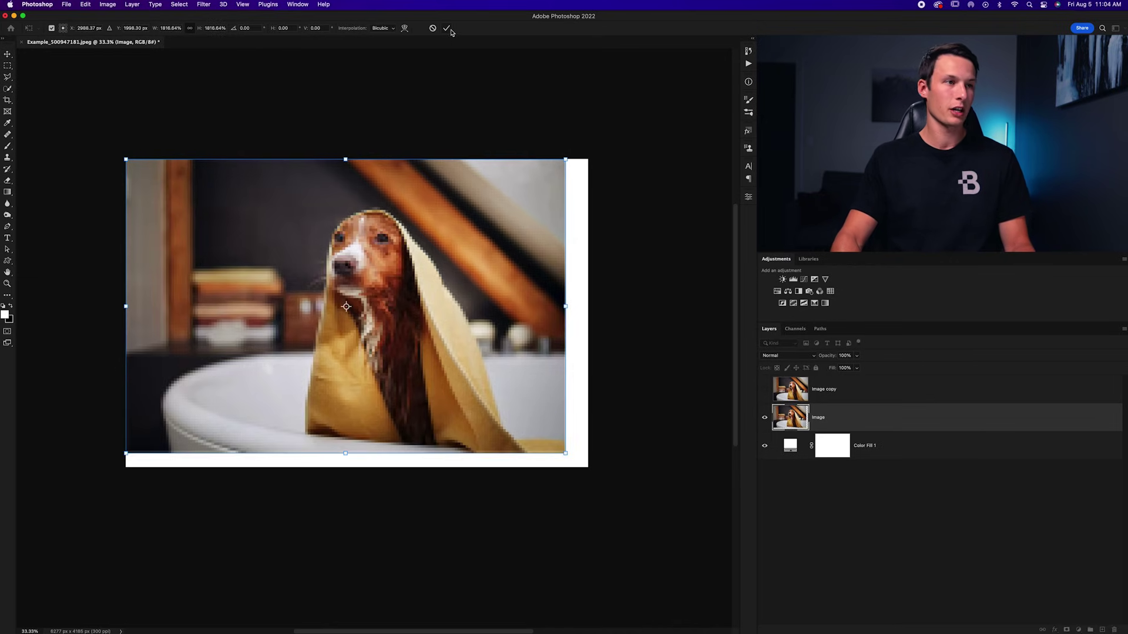
click(447, 29)
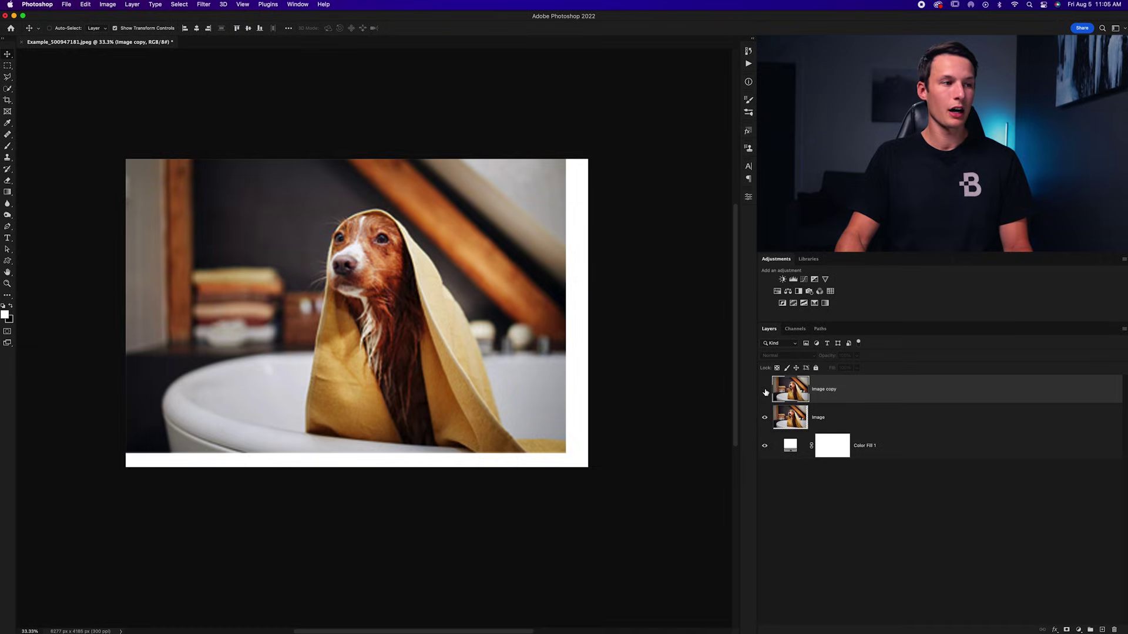
- Show the Image copy layer and convert it to a smart object
click(764, 389)
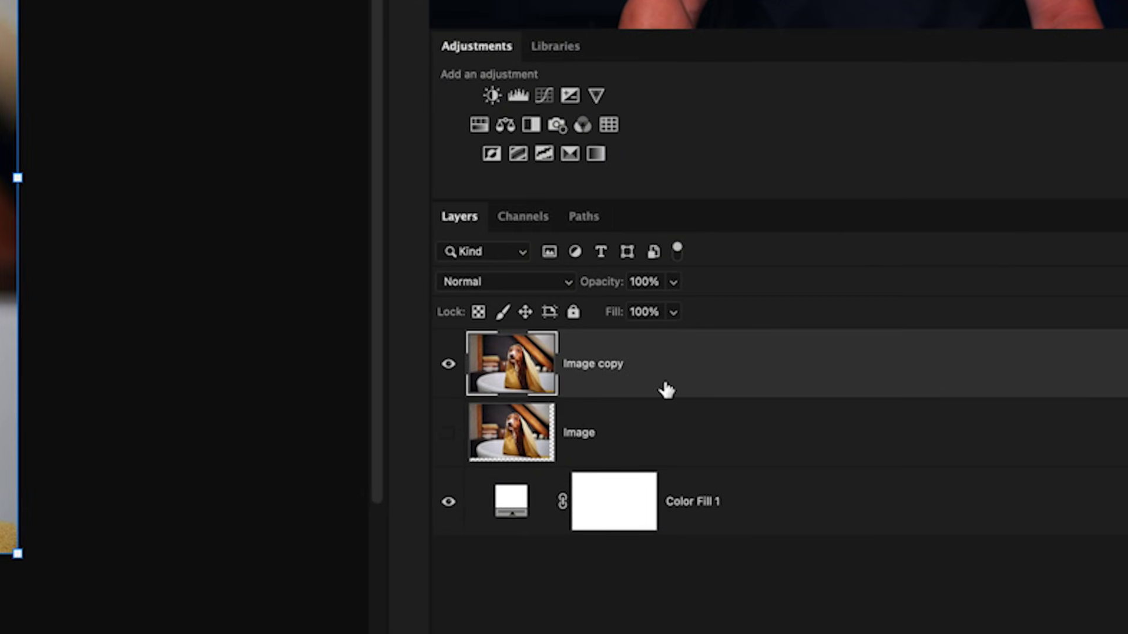
right_click(721, 368)
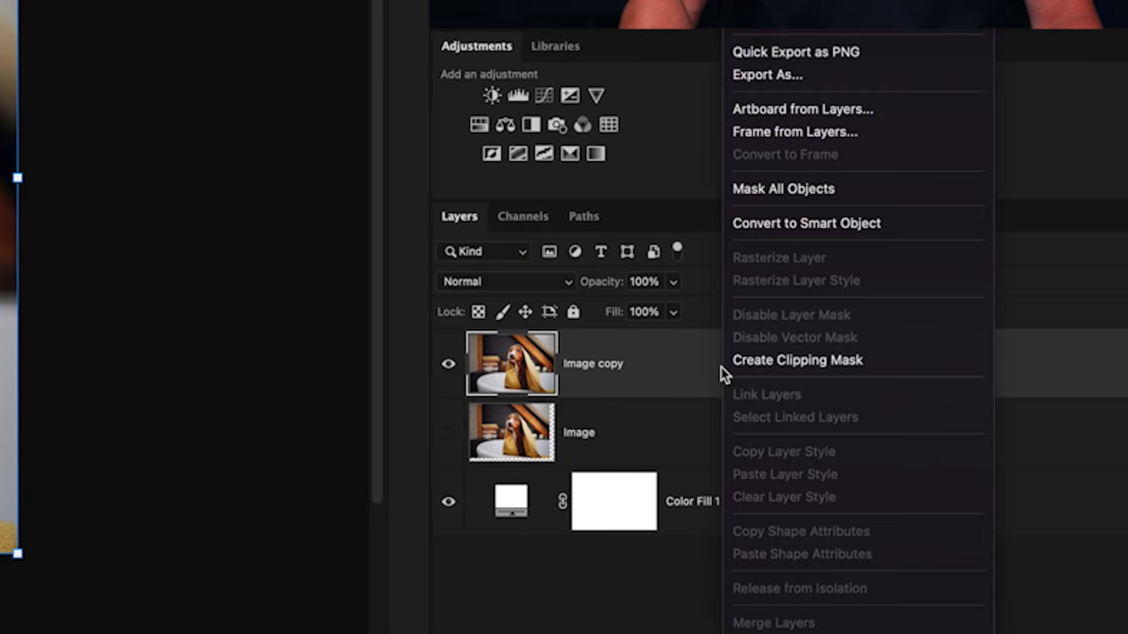
click(780, 230)
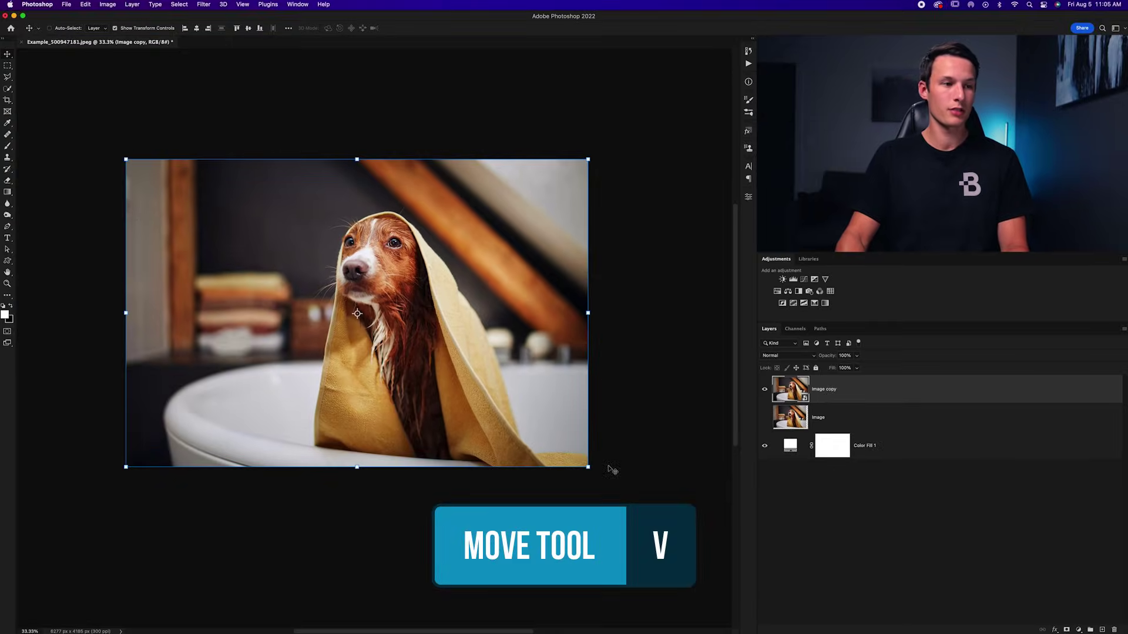
- Shrink the smart object to a thumbnail, enlarge it back, and toggle visibility to compare quality
drag(589, 466, 148, 183)
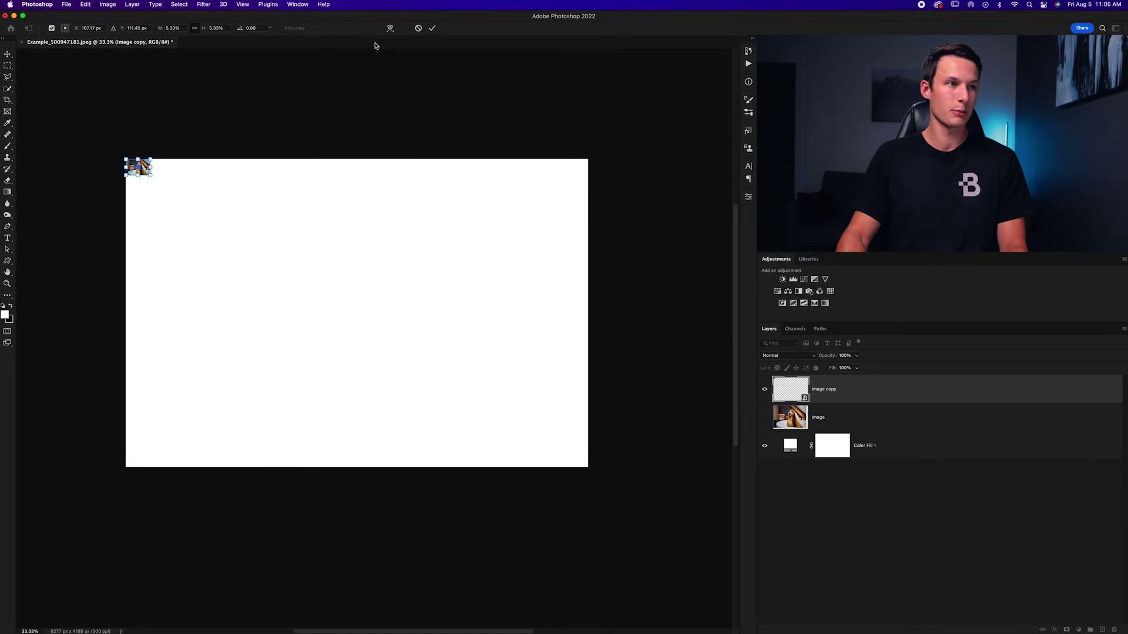
click(434, 28)
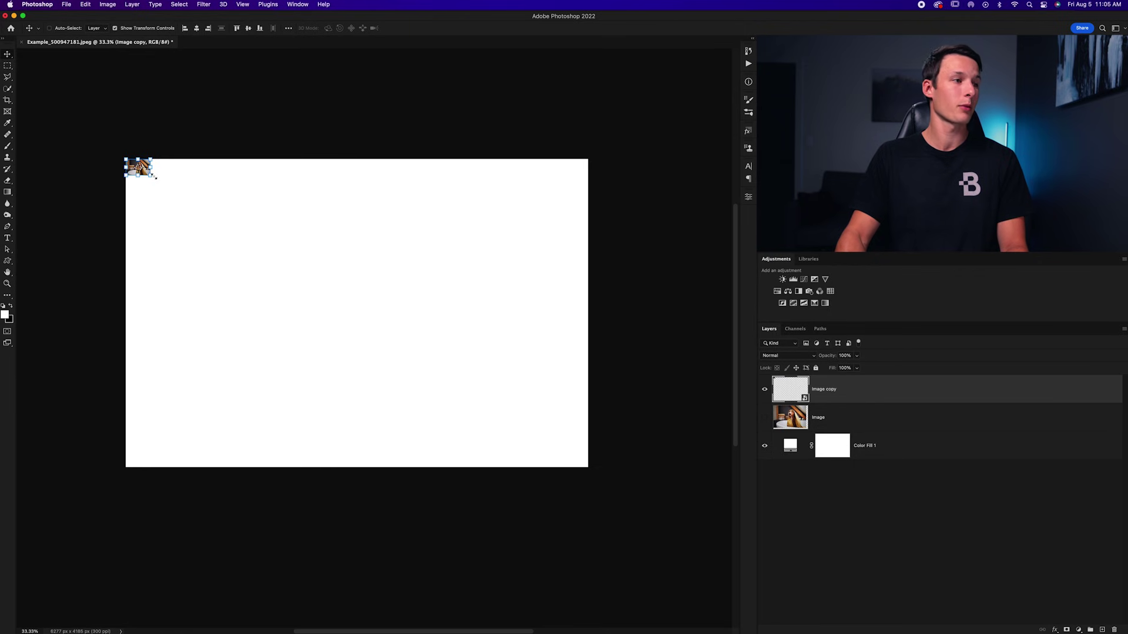
drag(156, 177, 572, 456)
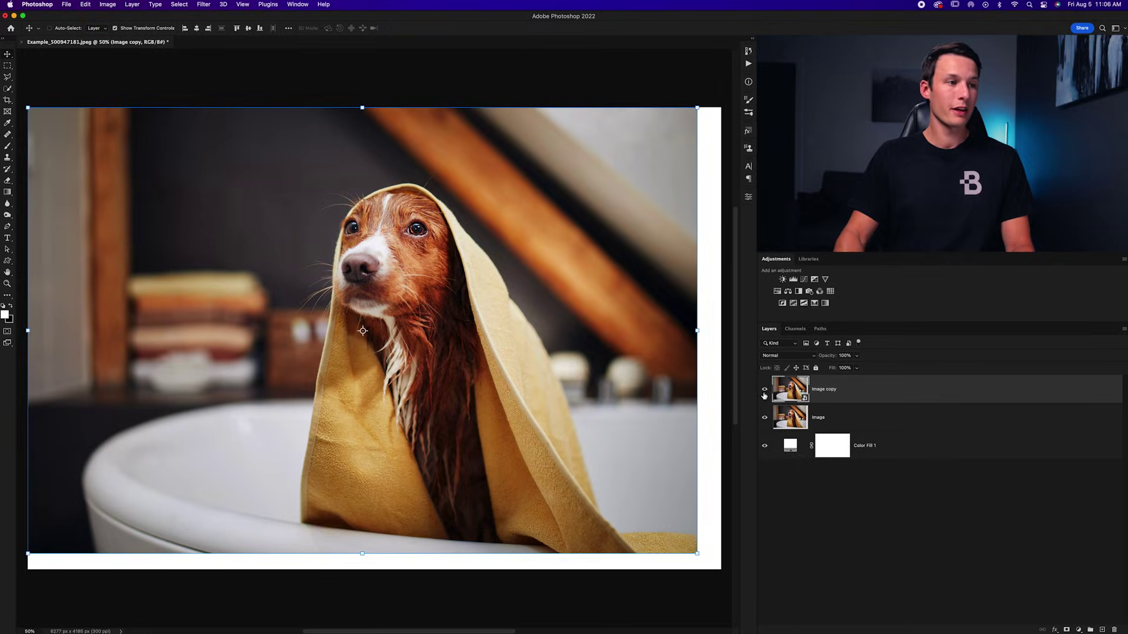
click(764, 393)
click(764, 391)
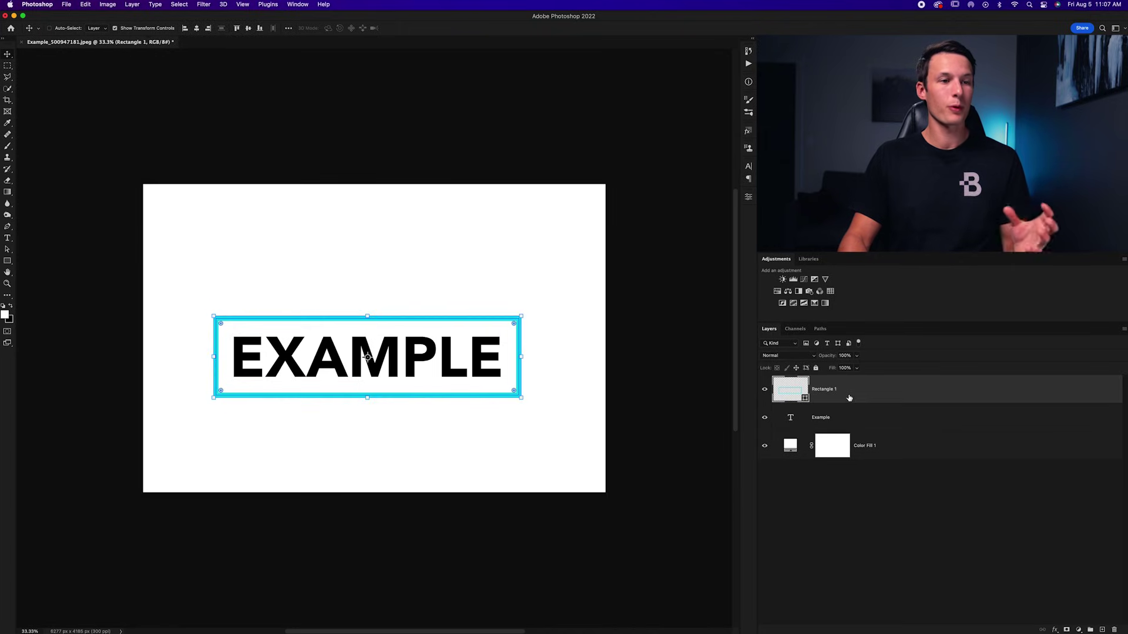
- Try moving the Example text layer aside, then undo and cancel so it stays centred
click(852, 419)
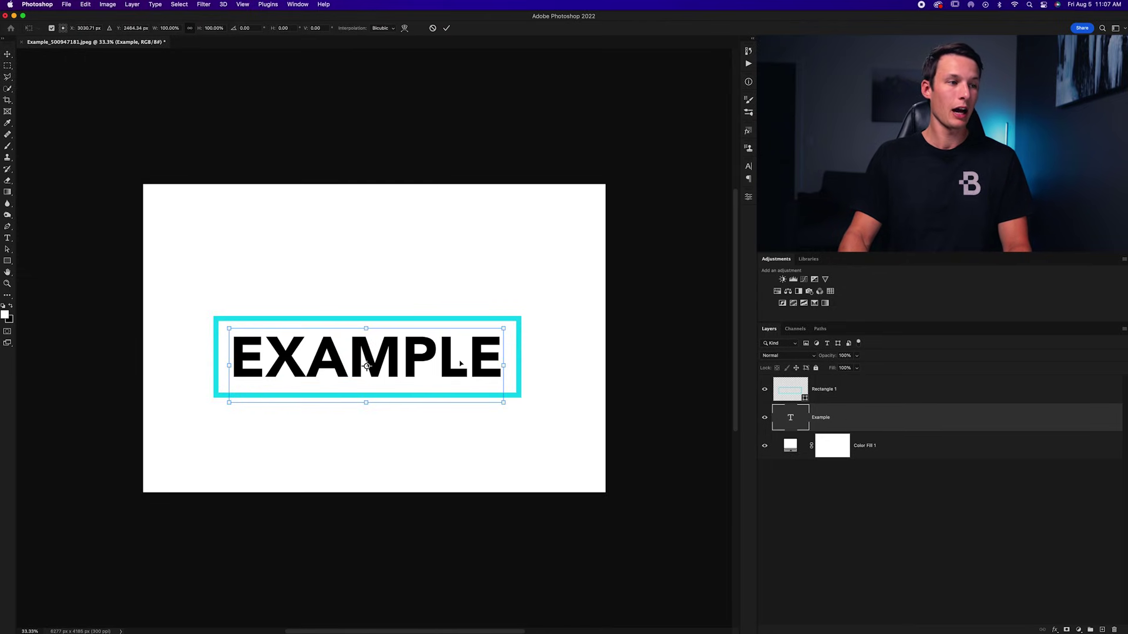
drag(500, 380, 459, 363)
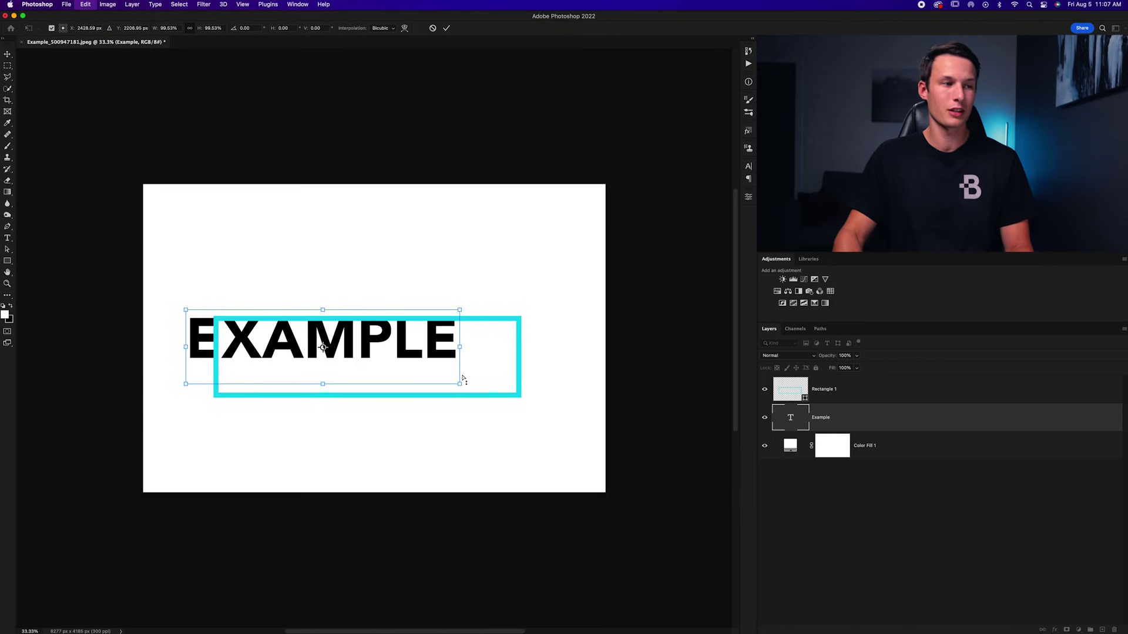
key(super+z)
key(super+z)
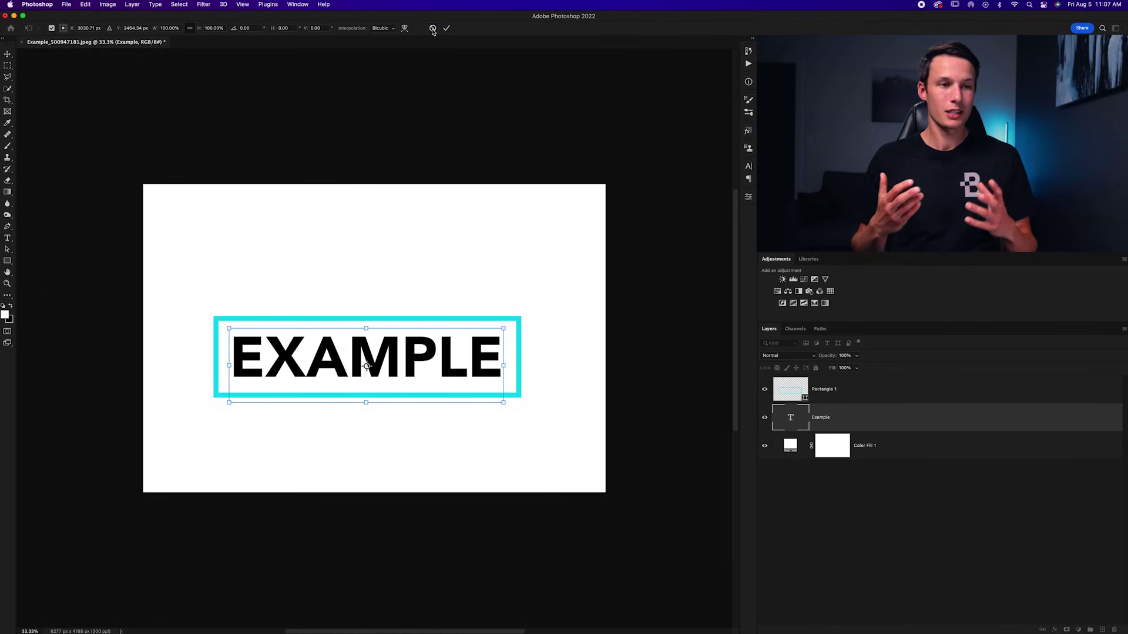
key(Escape)
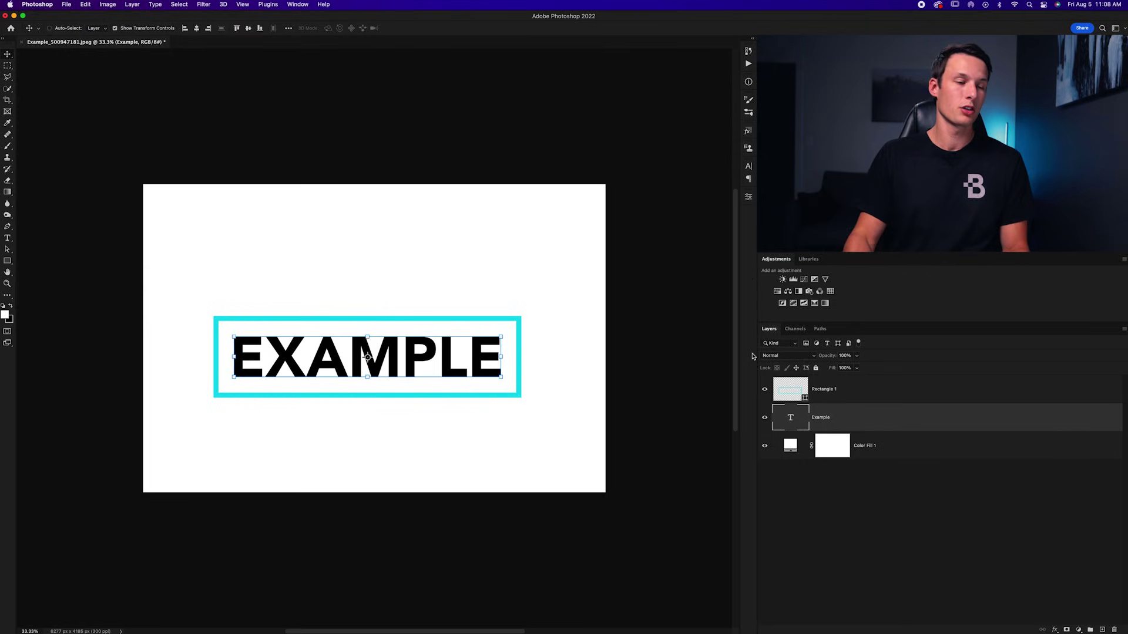
- Select Rectangle 1 with the Example text, shrink both together and move them up
shift+click(864, 399)
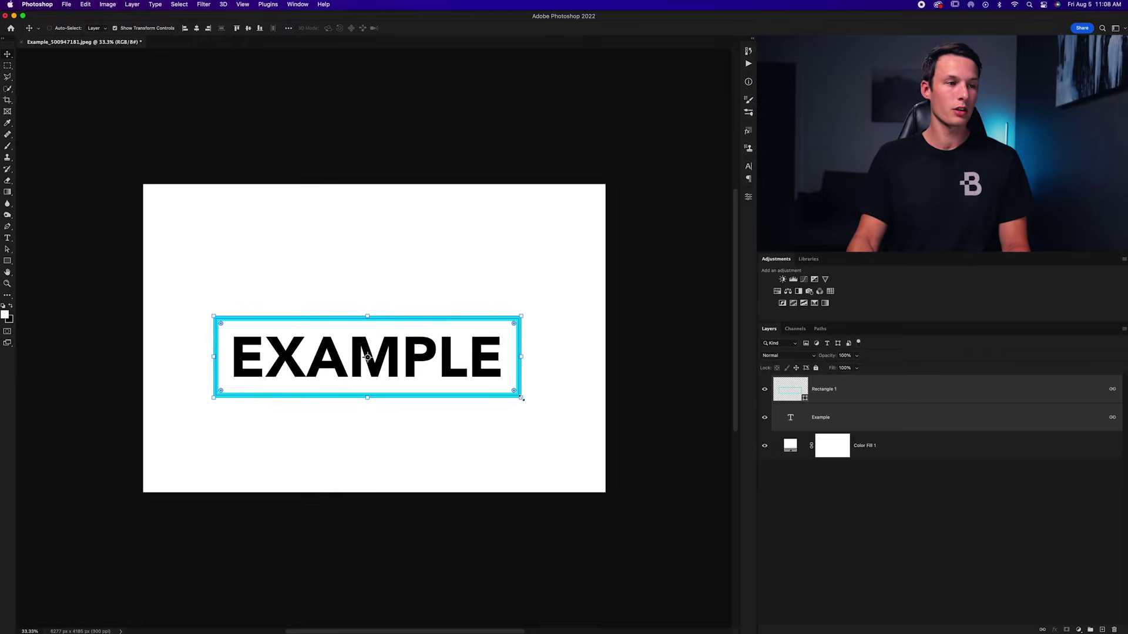
mouse_move(522, 399)
mouse_down()
mouse_move(403, 351)
mouse_move(551, 400)
mouse_move(496, 389)
mouse_up()
drag(416, 362, 450, 303)
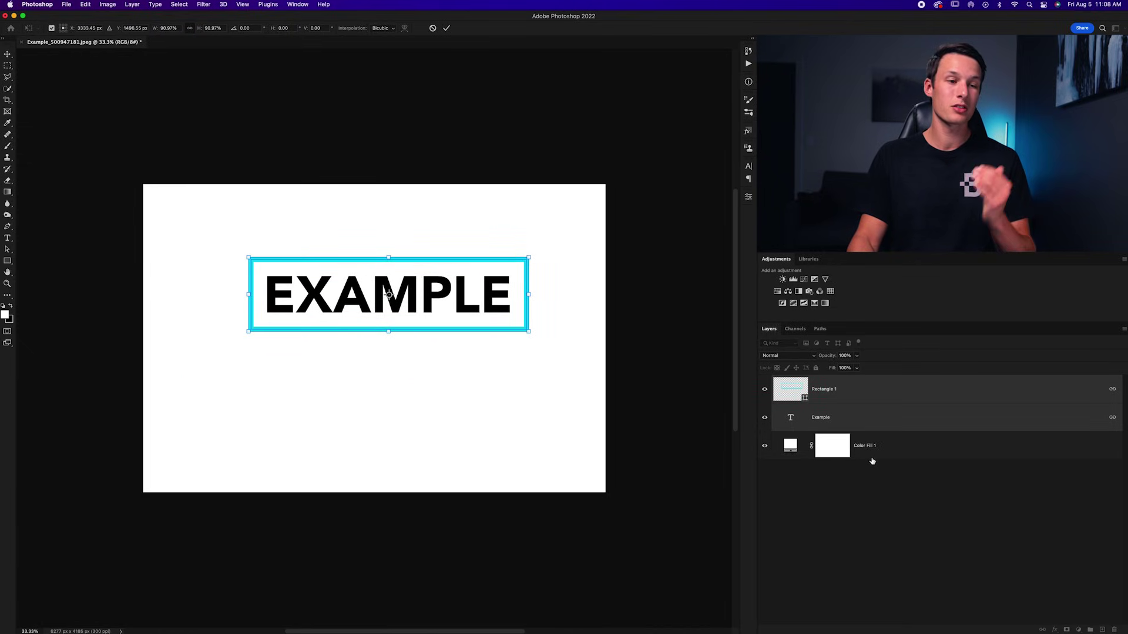
super+click(854, 398)
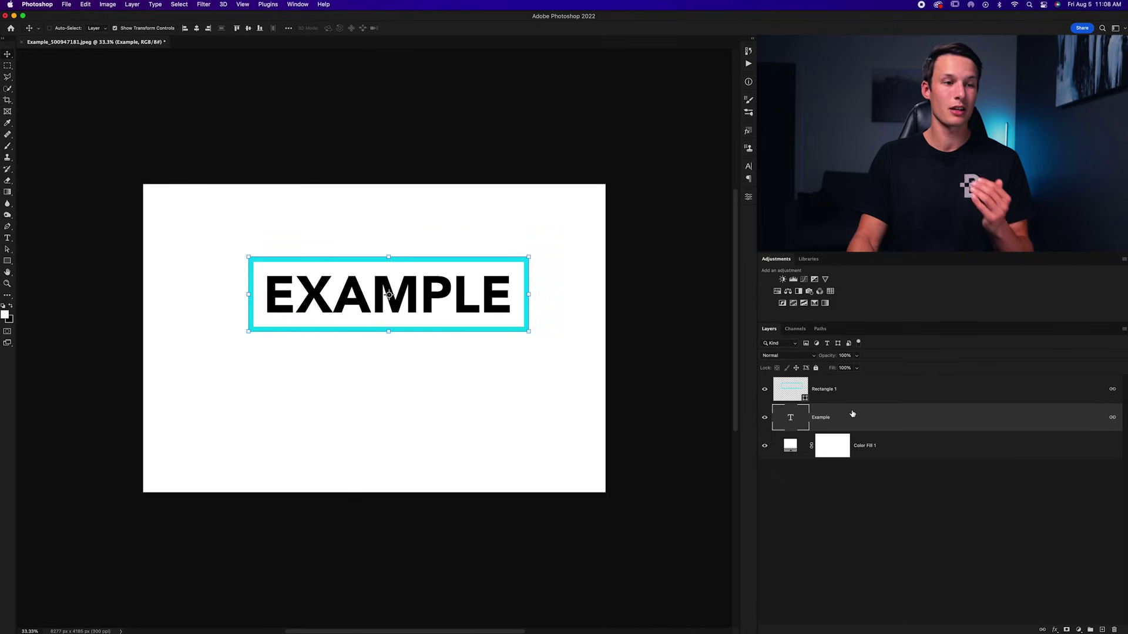